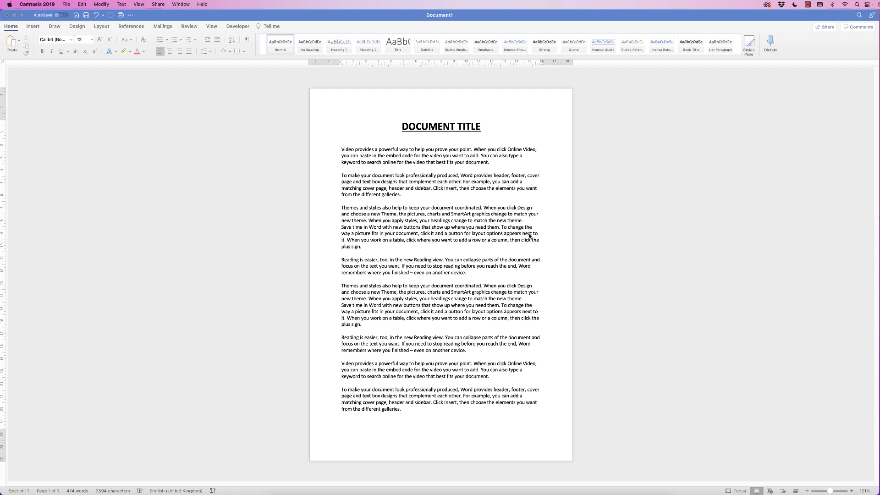
# Insert the black-and-white dog photo found by searching 'dog' in Stock Images
pyautogui.click(33, 27)
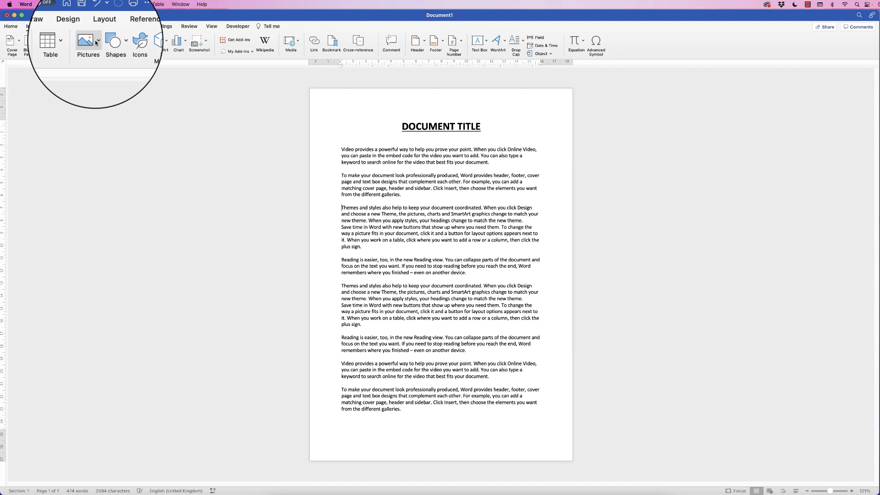
pyautogui.click(98, 44)
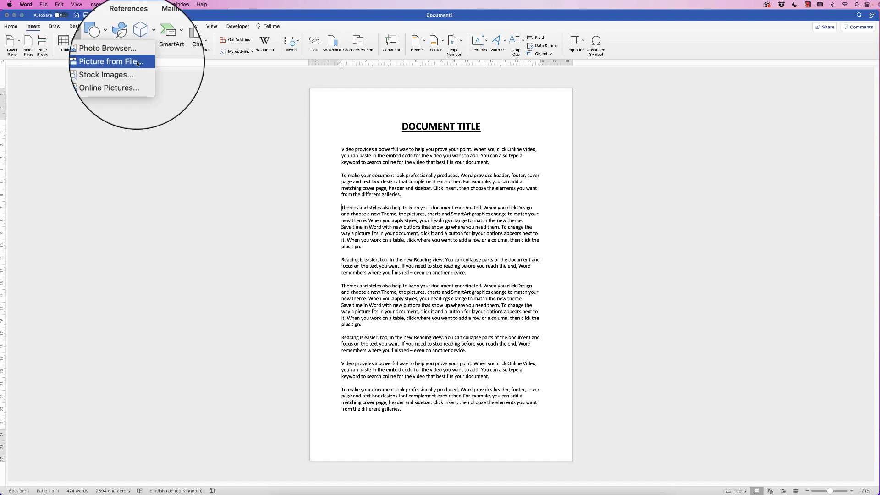
pyautogui.click(105, 73)
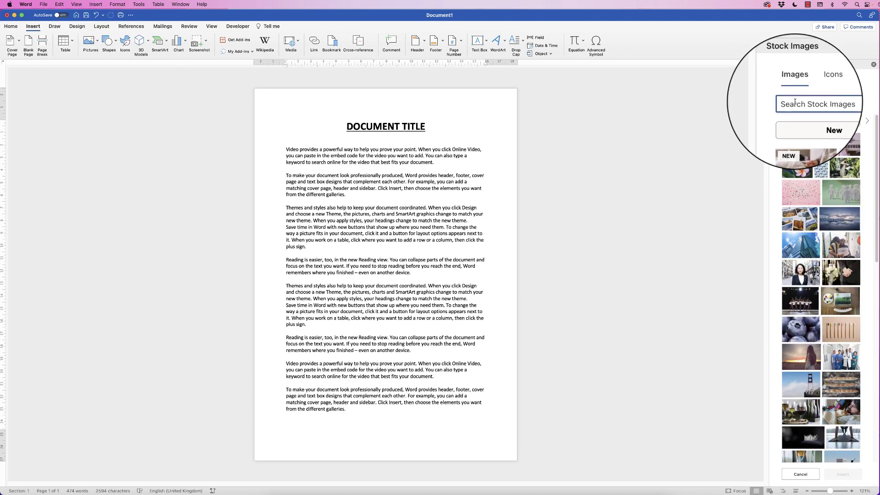
pyautogui.write('dog')
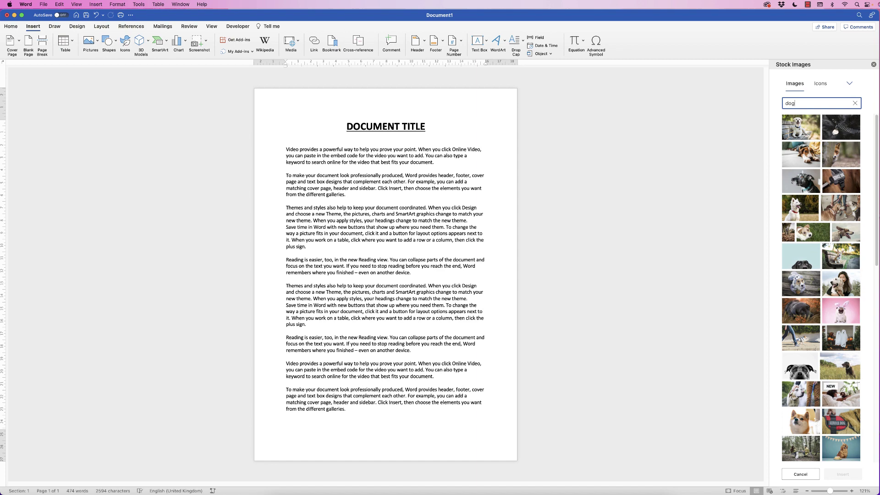
pyautogui.click(813, 358)
pyautogui.click(842, 474)
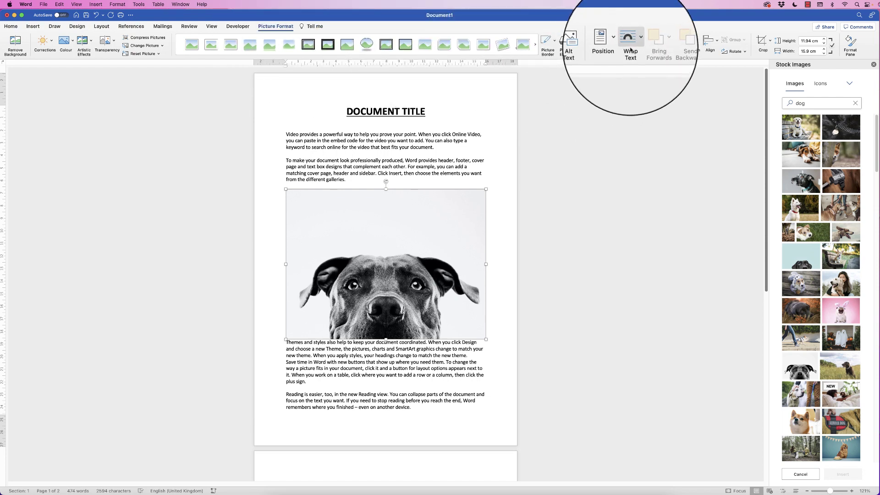
# Set the dog photo to Tight wrapping, shrink it to about 9.62 × 7.21 cm, and move it beside the third paragraph
pyautogui.click(637, 42)
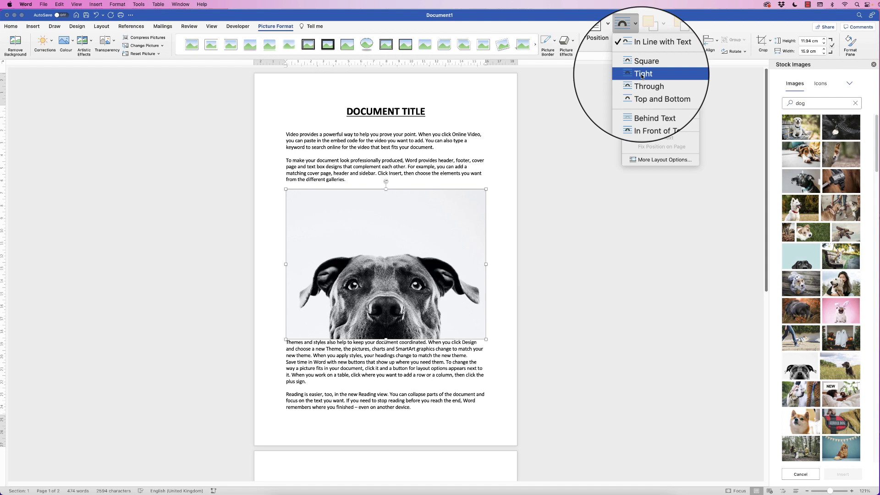
pyautogui.click(642, 76)
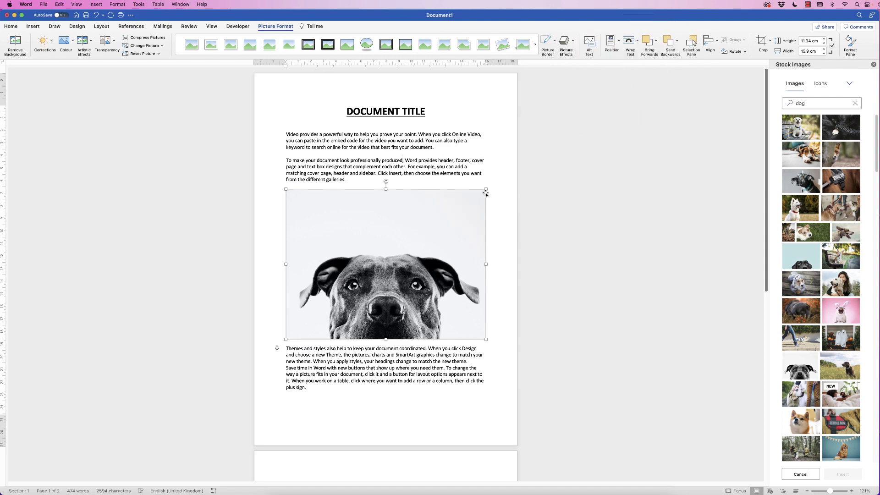
pyautogui.moveTo(486, 189); pyautogui.dragTo(401, 250)
pyautogui.moveTo(360, 281); pyautogui.dragTo(363, 247)
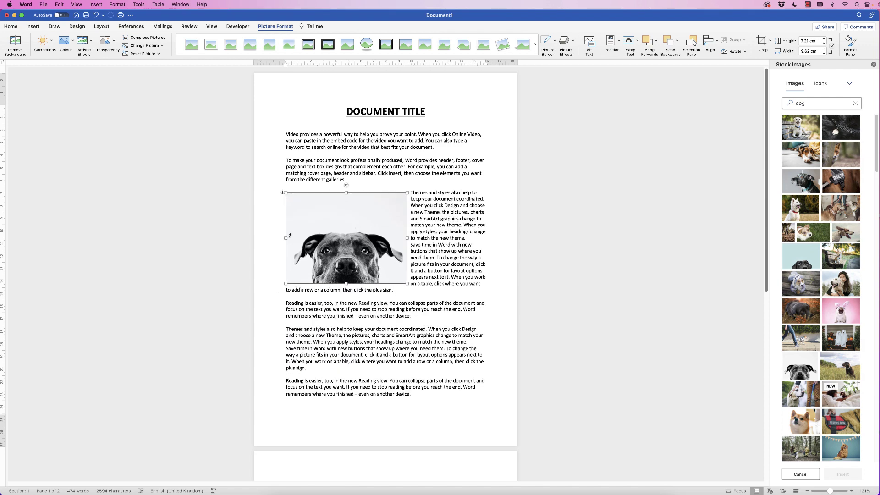
# Draw a horizontal text box just beneath the dog photo
pyautogui.click(33, 26)
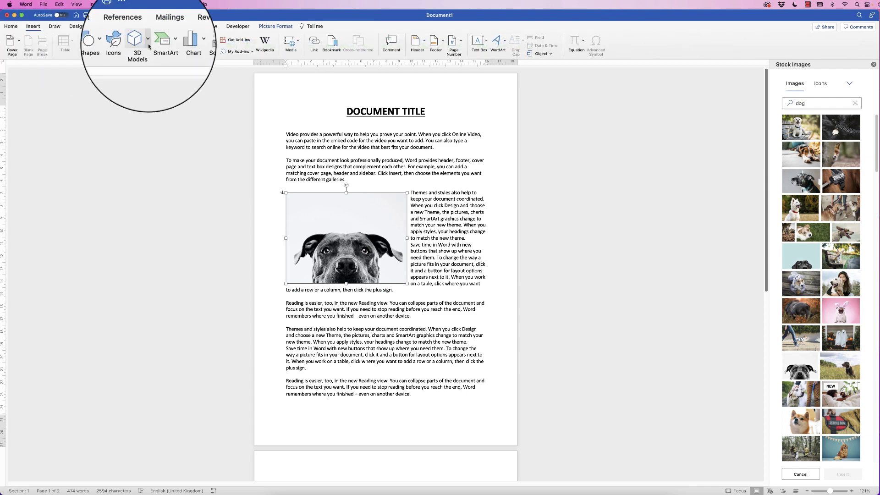
pyautogui.click(487, 41)
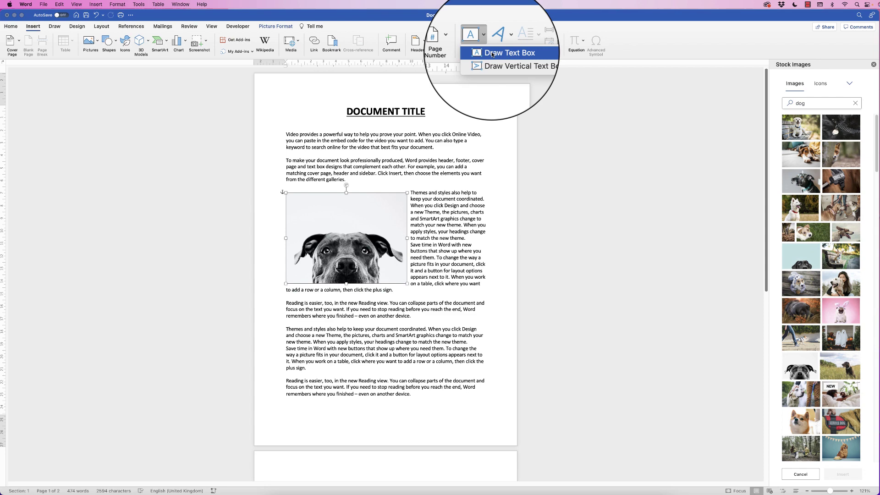
pyautogui.click(493, 54)
pyautogui.moveTo(285, 288); pyautogui.dragTo(407, 308)
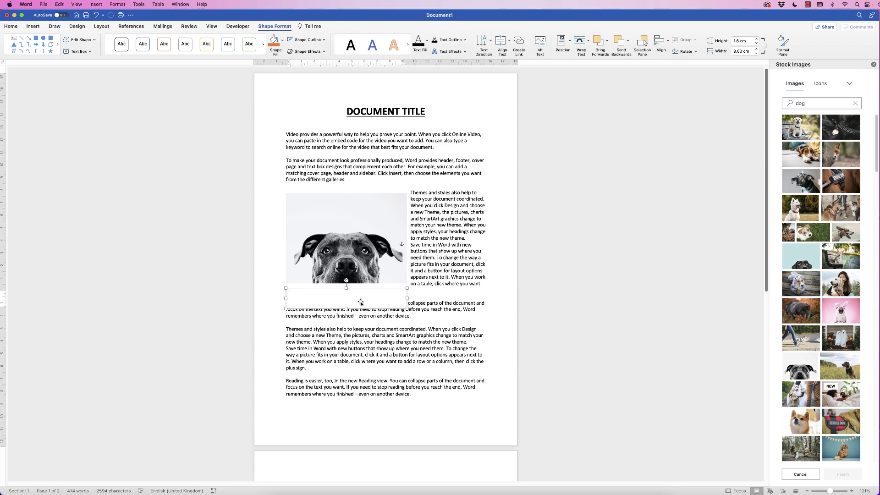
pyautogui.moveTo(365, 289)
pyautogui.mouseDown()
pyautogui.moveTo(369, 307)
pyautogui.moveTo(363, 289)
pyautogui.mouseUp()
pyautogui.click(267, 328)
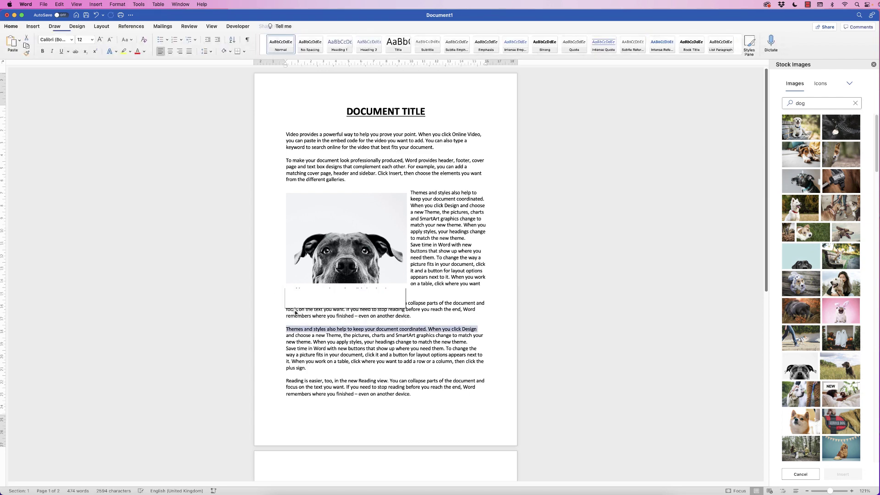
pyautogui.click(331, 300)
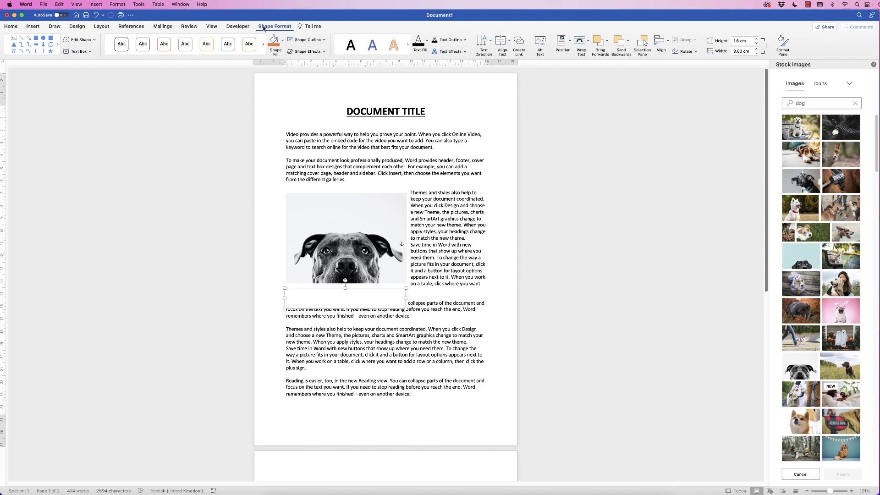
# Set the text box's Shape Outline to No Outline
pyautogui.click(323, 41)
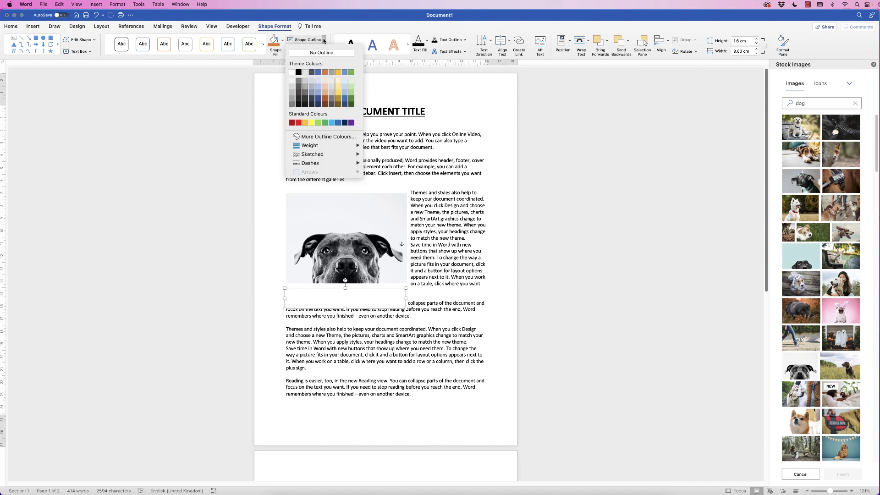
pyautogui.click(323, 53)
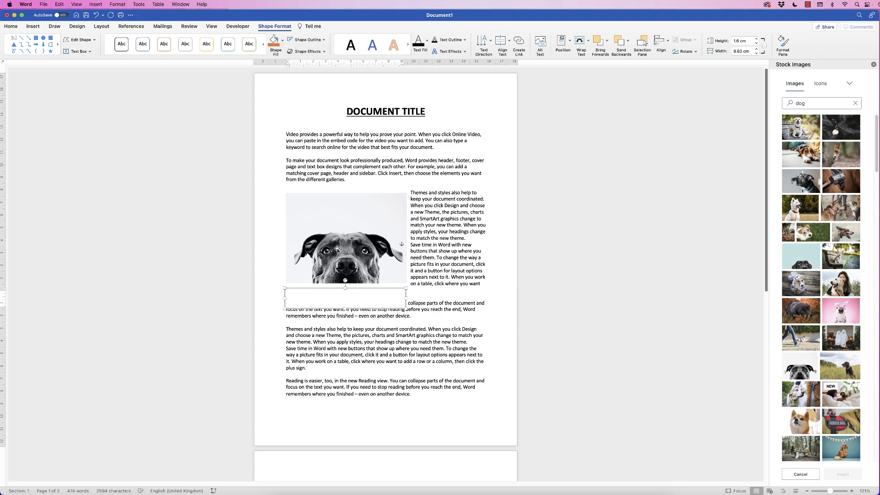
pyautogui.click(269, 325)
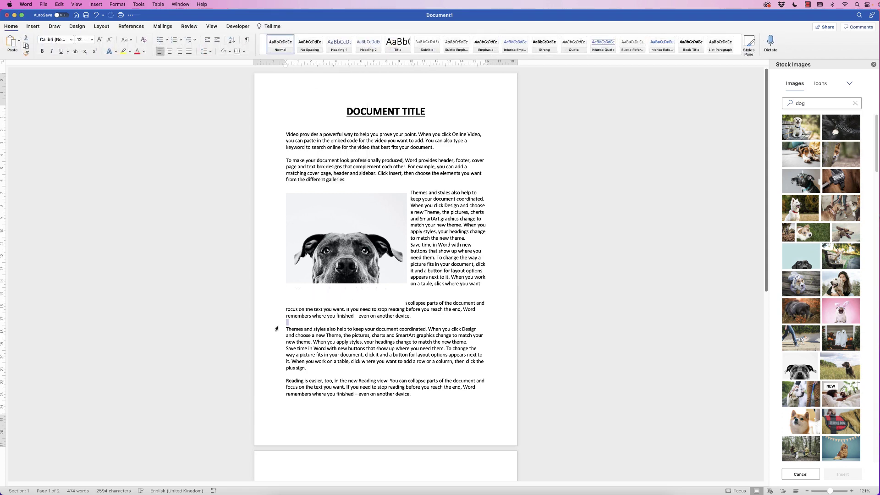
pyautogui.click(349, 299)
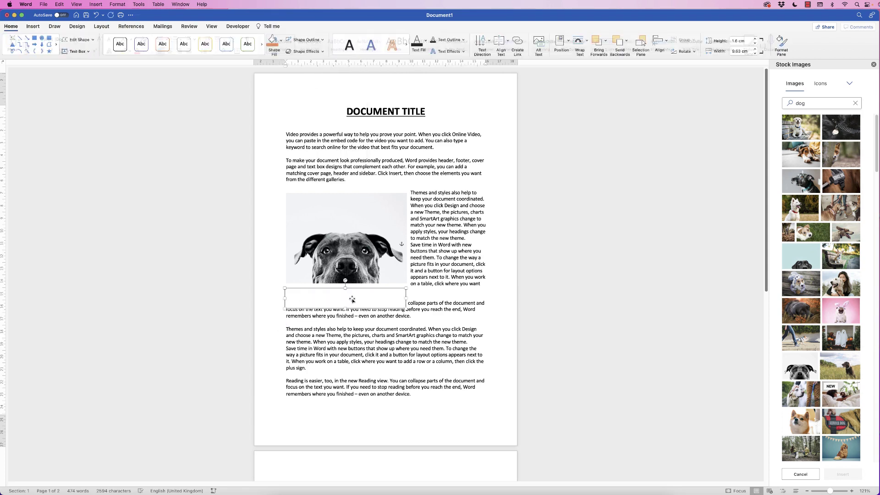
# Type the caption 'Some random text about the dog above…' and stretch the box to 1.91 cm tall
pyautogui.click(311, 294)
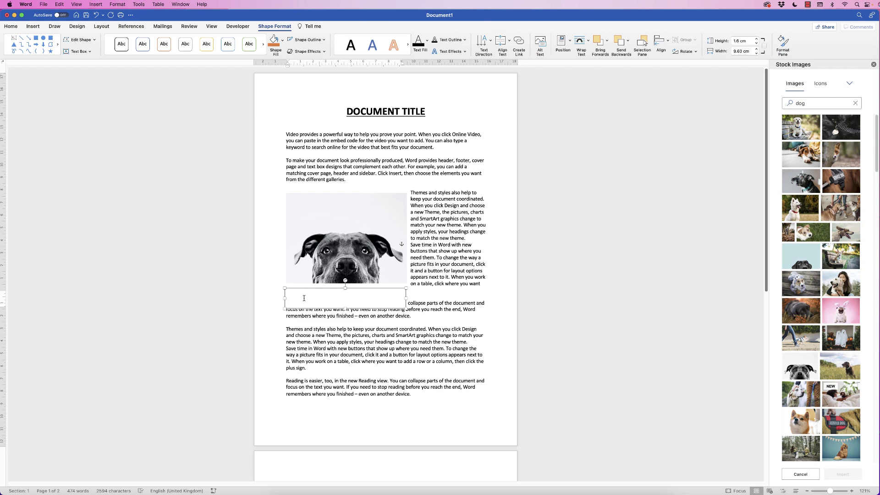
pyautogui.write('Some random text about the dog above.  Creative deisgns - how to move and picture and text as one in word')
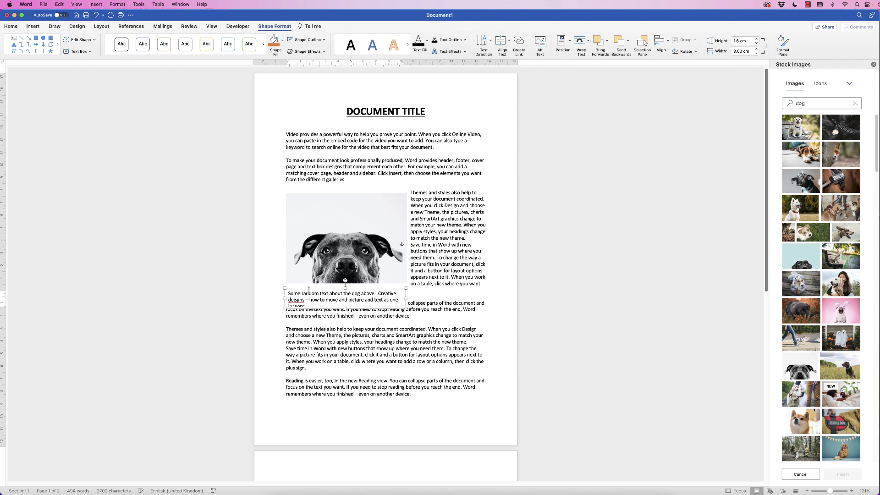
pyautogui.moveTo(344, 307); pyautogui.dragTo(347, 313)
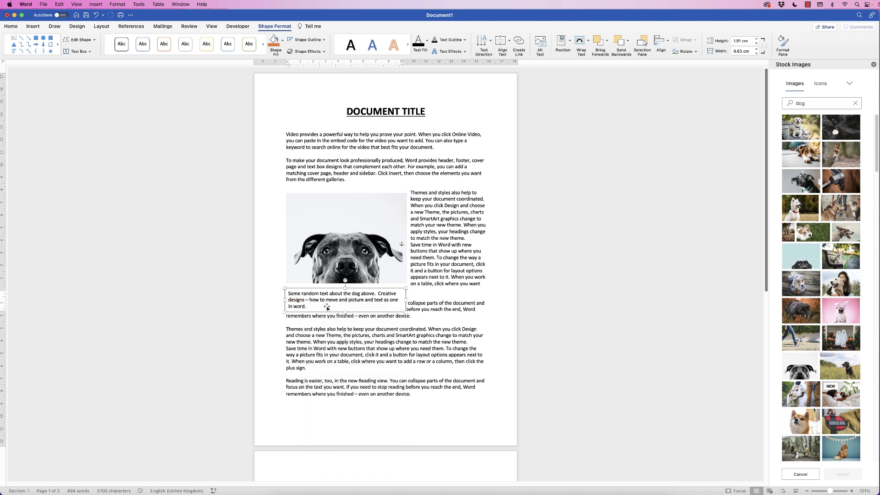
pyautogui.click(327, 307)
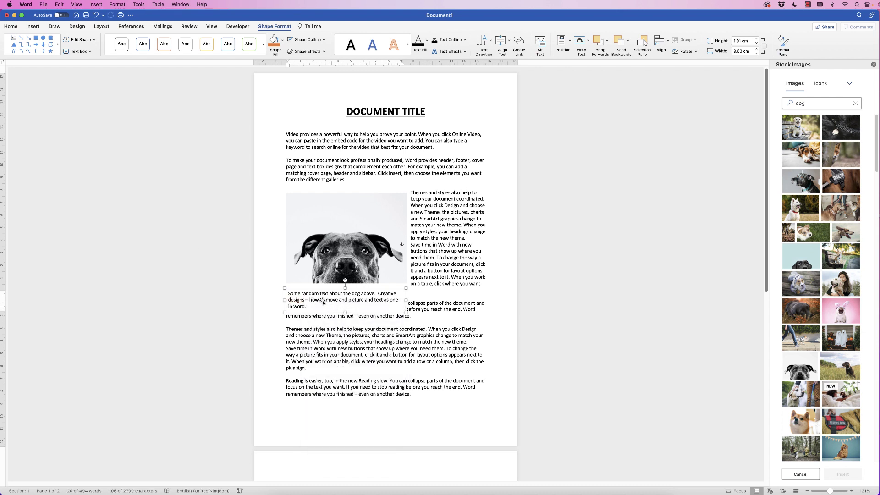
# Format the caption in Andale Mono at 10.5 pt, making its box slightly taller
pyautogui.click(11, 26)
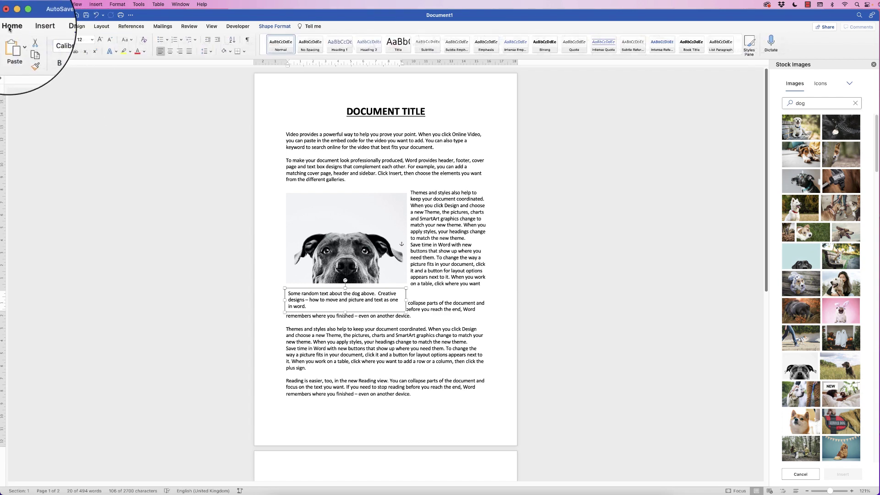
pyautogui.click(71, 41)
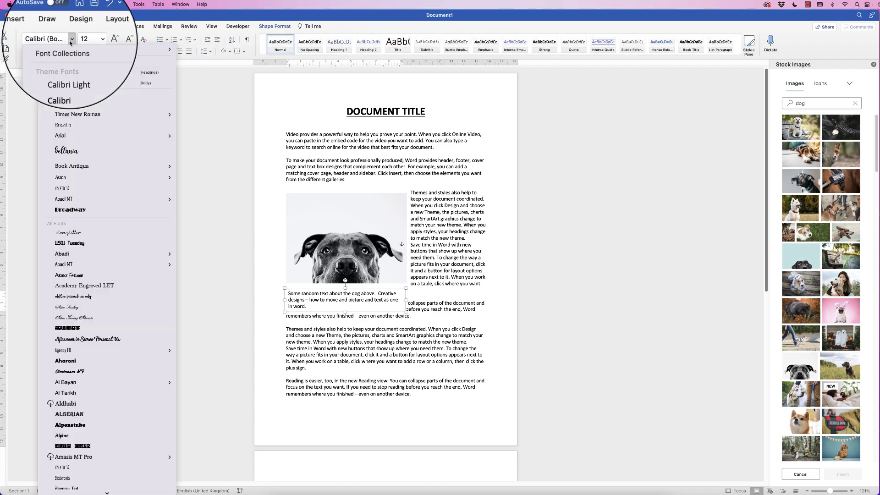
pyautogui.click(68, 107)
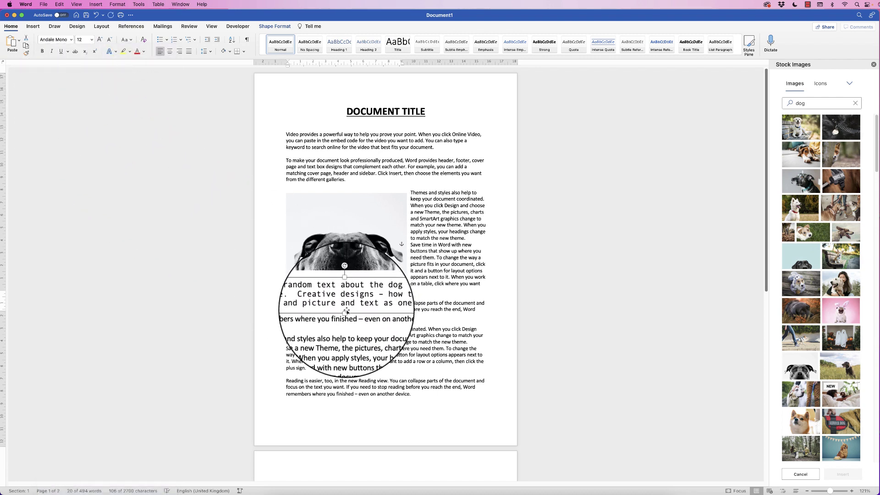
pyautogui.moveTo(345, 315)
pyautogui.mouseDown()
pyautogui.moveTo(344, 363)
pyautogui.moveTo(346, 317)
pyautogui.mouseUp()
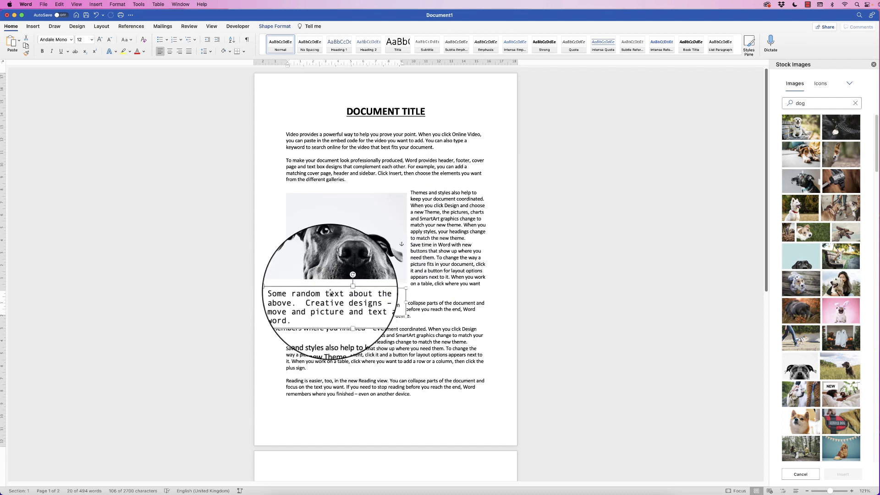
pyautogui.click(109, 41)
pyautogui.click(109, 41)
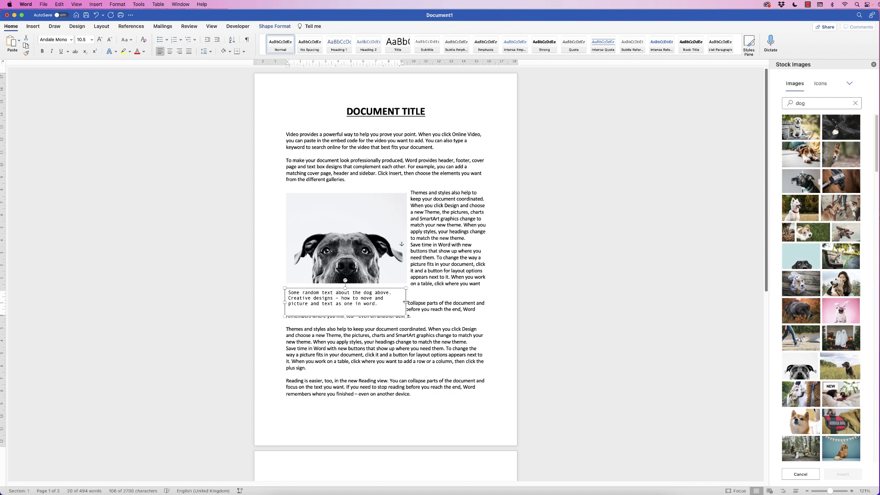
# Widen the caption box for three lines and shift it slightly left under the photo
pyautogui.moveTo(406, 303); pyautogui.dragTo(411, 303)
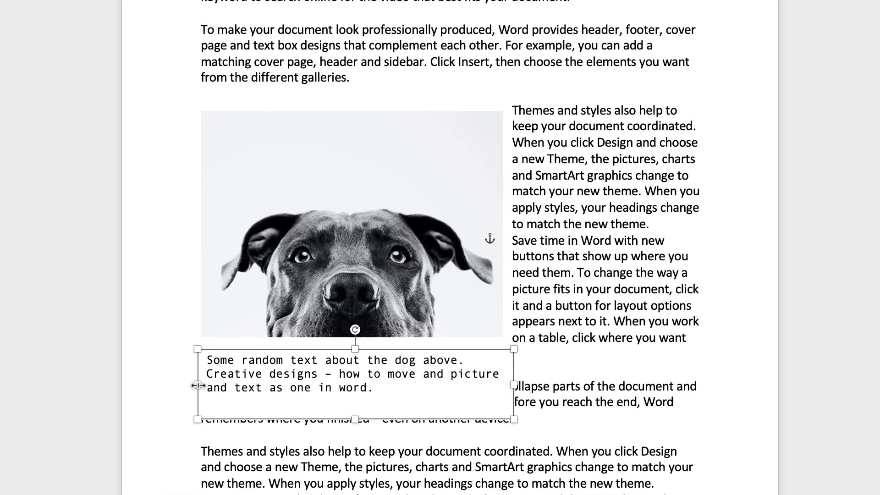
pyautogui.moveTo(285, 303); pyautogui.dragTo(285, 302)
pyautogui.moveTo(192, 386); pyautogui.dragTo(193, 385)
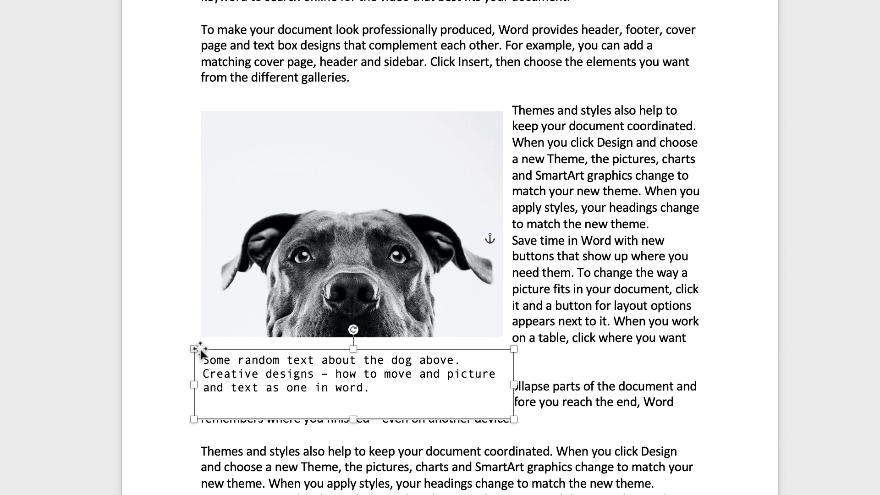
pyautogui.moveTo(226, 353); pyautogui.dragTo(224, 354)
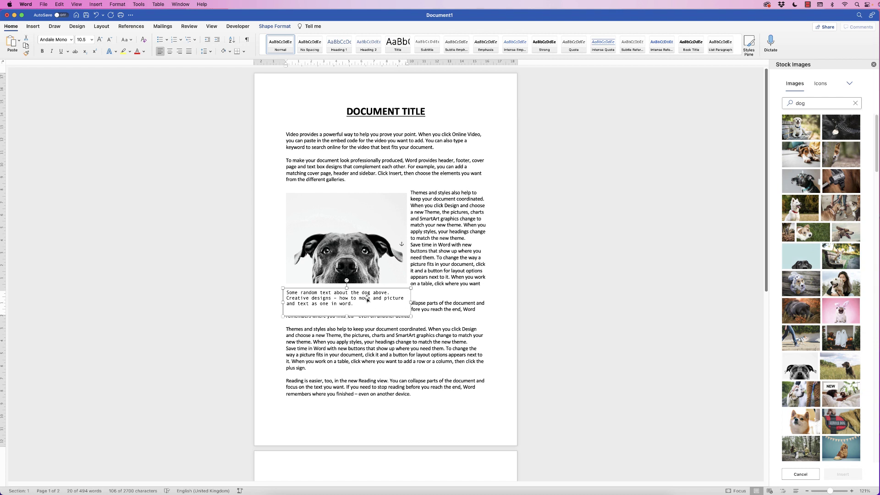
# Nudge the caption box up slightly with the Up arrow key
pyautogui.click(376, 341)
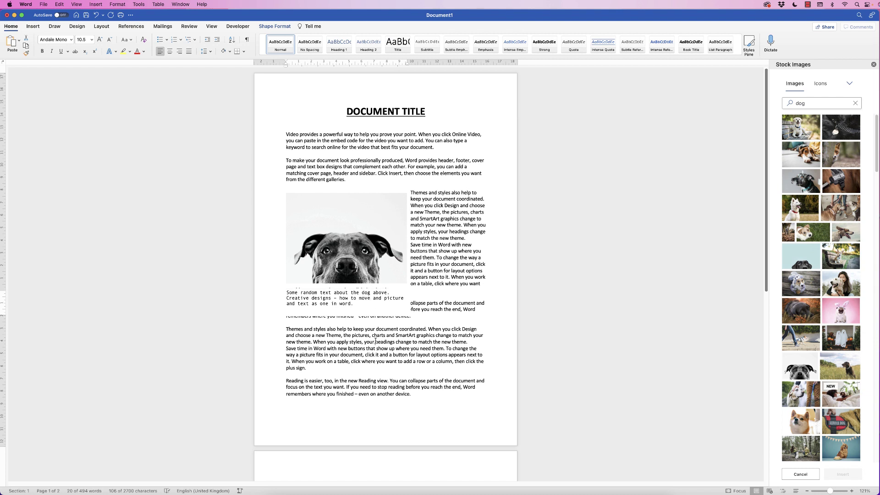
pyautogui.click(357, 303)
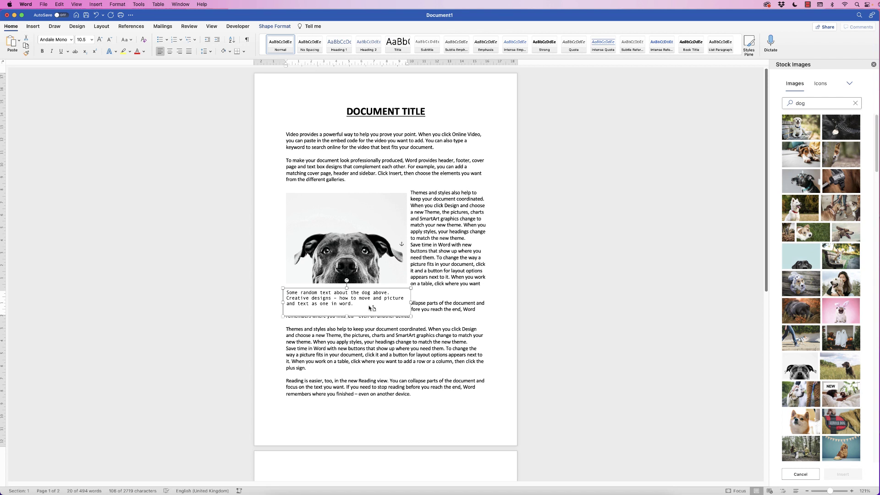
pyautogui.press('Up')
pyautogui.click(317, 338)
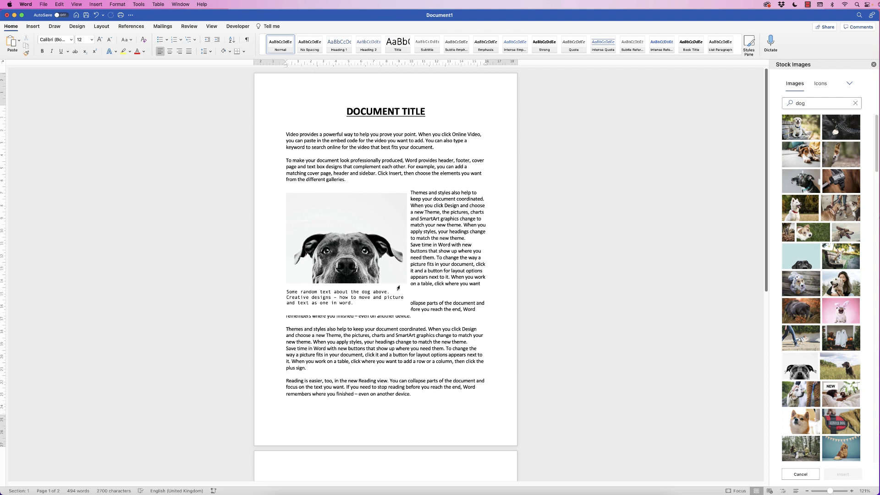
# Group the caption box with the dog photo and move the group lower on the page
pyautogui.click(329, 299)
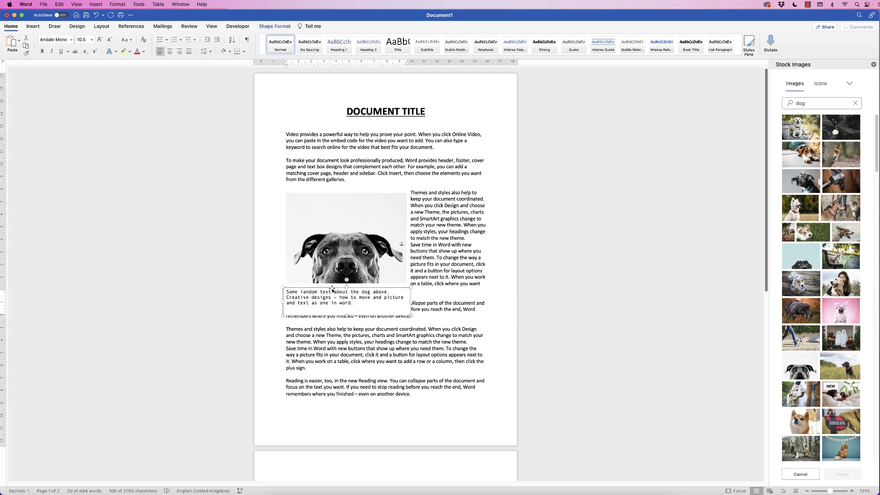
pyautogui.keyDown('shift'); pyautogui.click(333, 258); pyautogui.keyUp('shift')
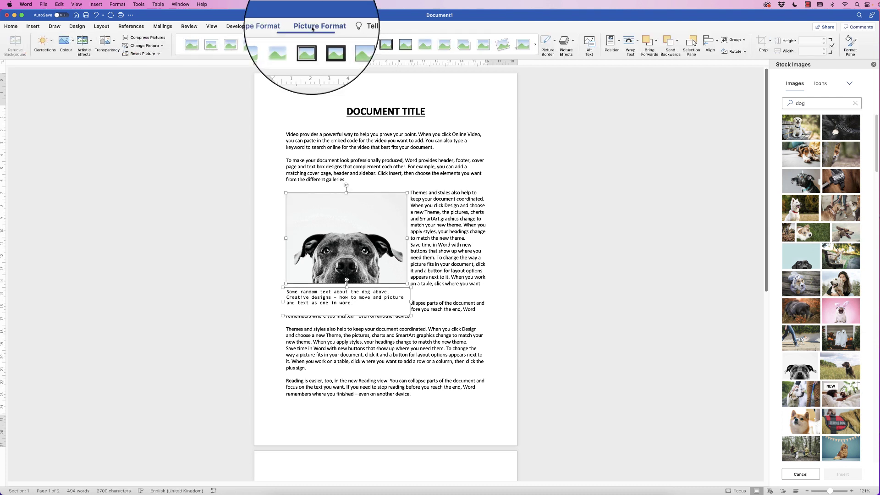
pyautogui.click(744, 43)
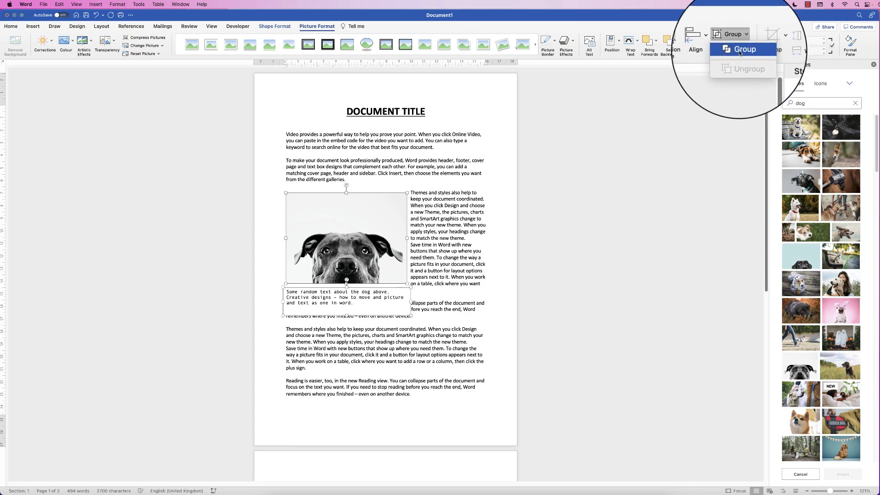
pyautogui.click(740, 51)
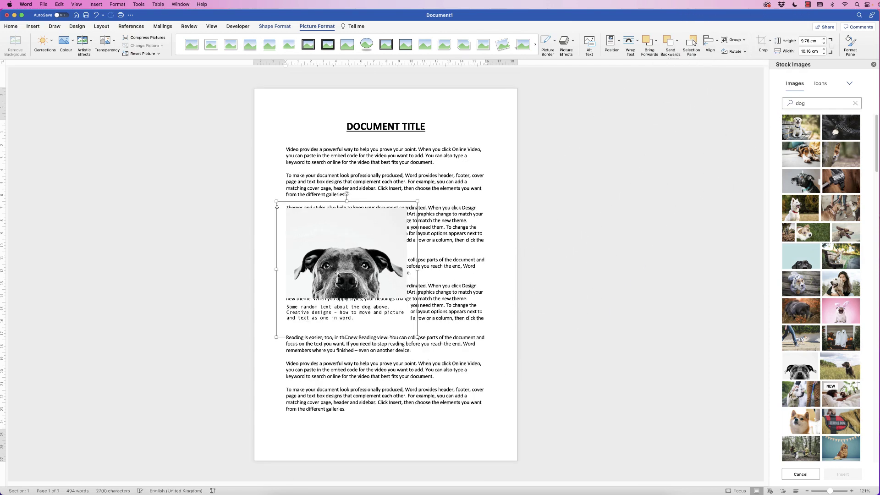
pyautogui.moveTo(339, 271); pyautogui.dragTo(335, 328)
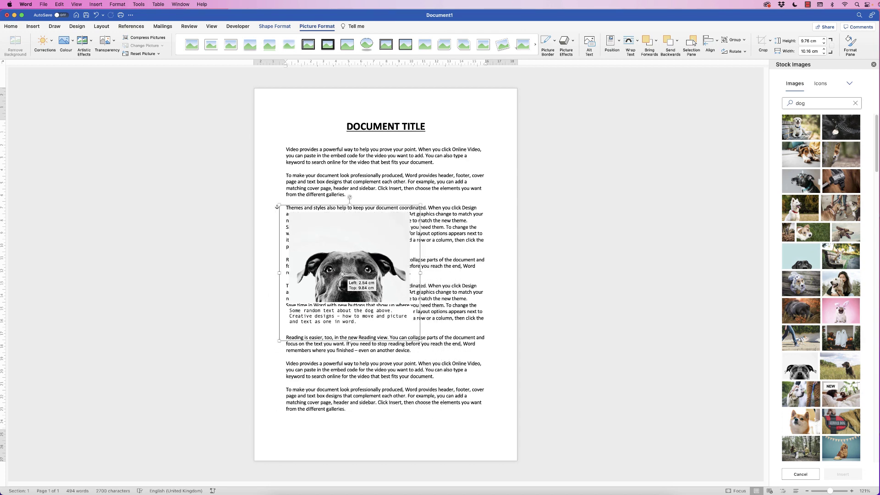
pyautogui.moveTo(342, 274); pyautogui.dragTo(358, 263)
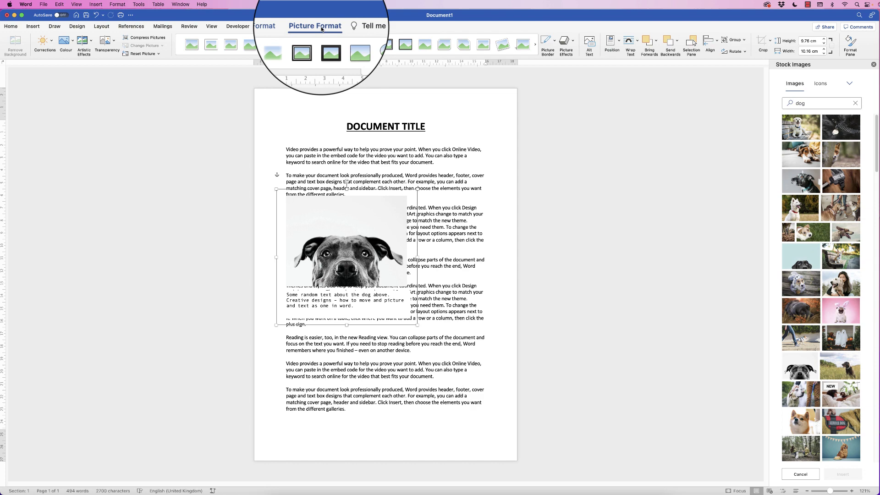
# Give the photo-and-caption group Tight wrapping and move it right and down the page
pyautogui.click(637, 41)
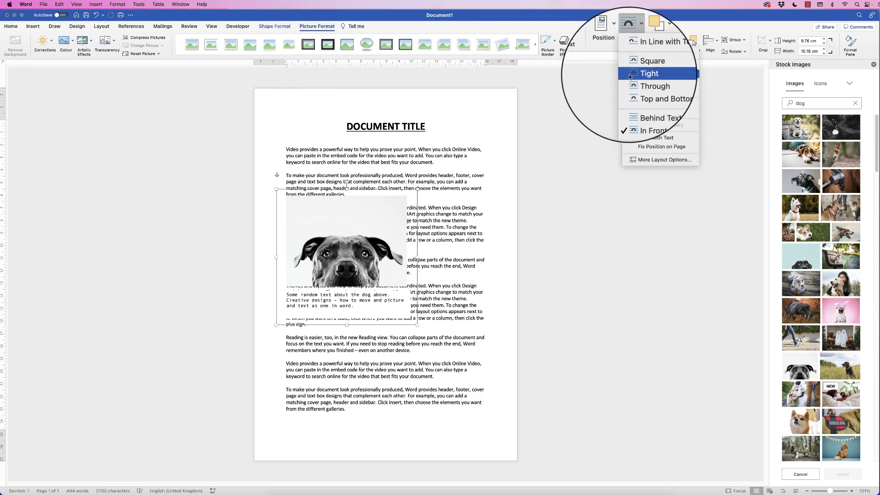
pyautogui.click(632, 76)
pyautogui.moveTo(341, 237); pyautogui.dragTo(349, 273)
pyautogui.click(503, 277)
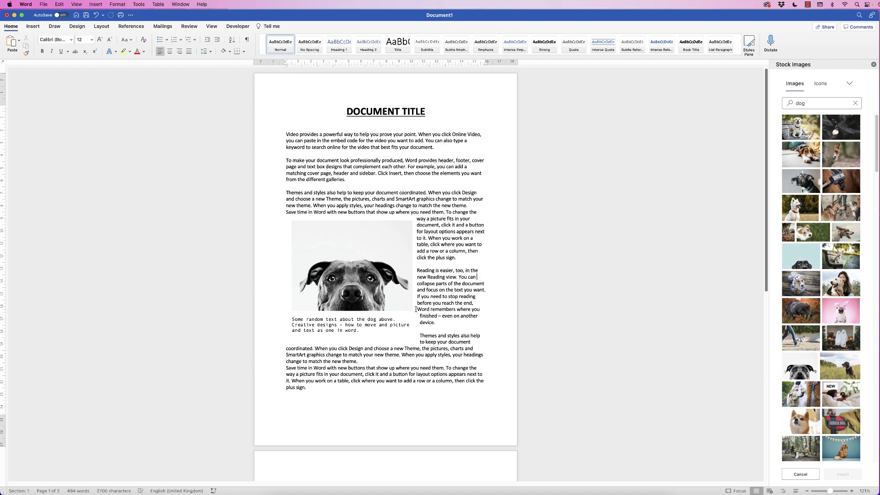
# Ungroup the dog photo and its caption box
pyautogui.click(385, 324)
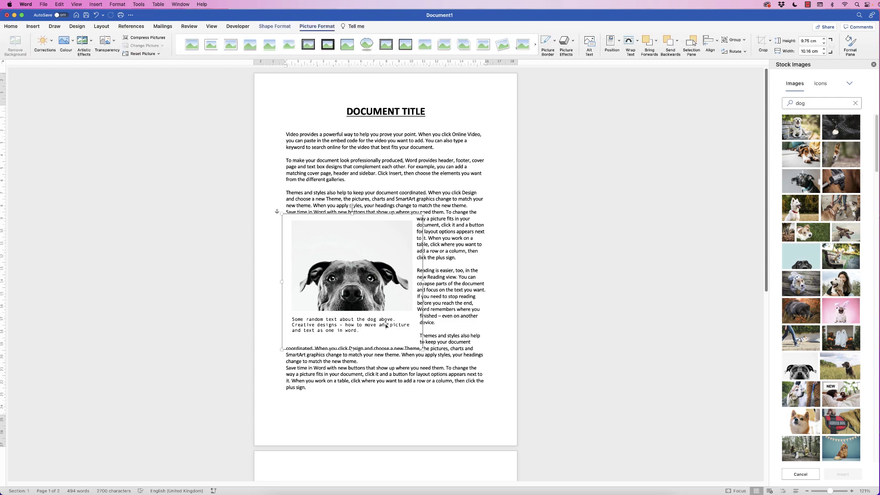
pyautogui.click(744, 40)
pyautogui.click(739, 63)
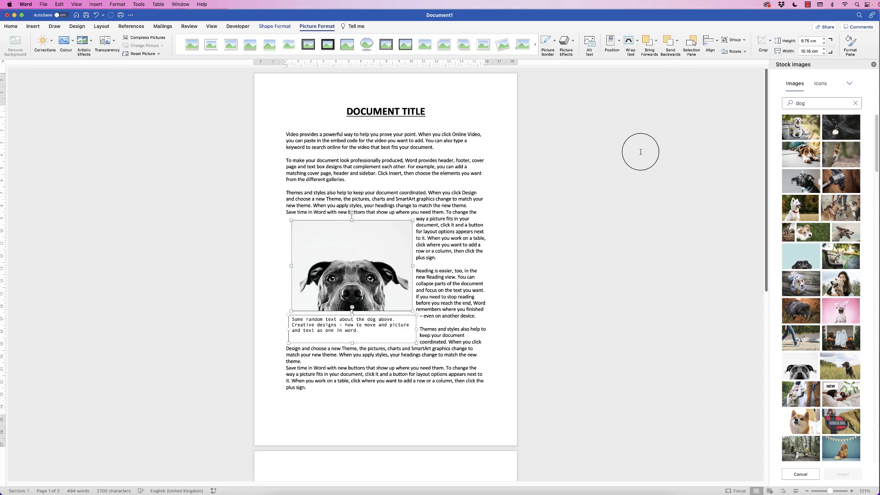
# Set the caption box's Shape Fill to No Fill
pyautogui.click(404, 333)
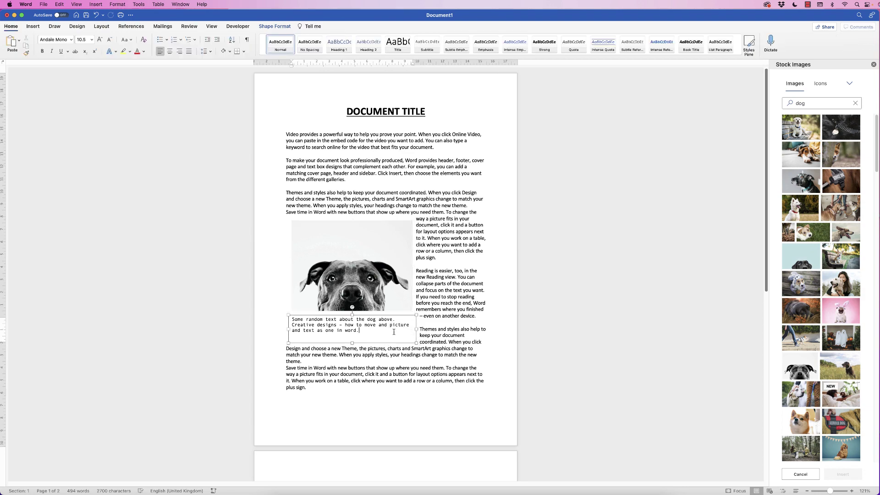
pyautogui.click(275, 26)
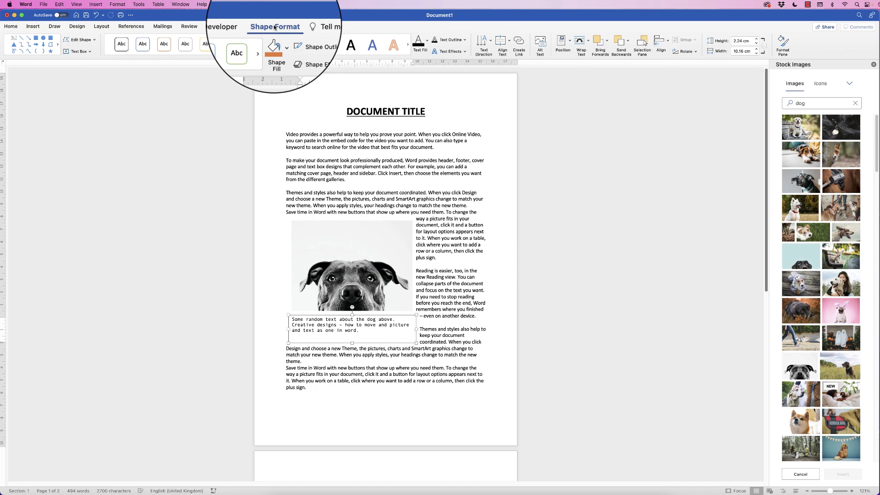
pyautogui.click(283, 41)
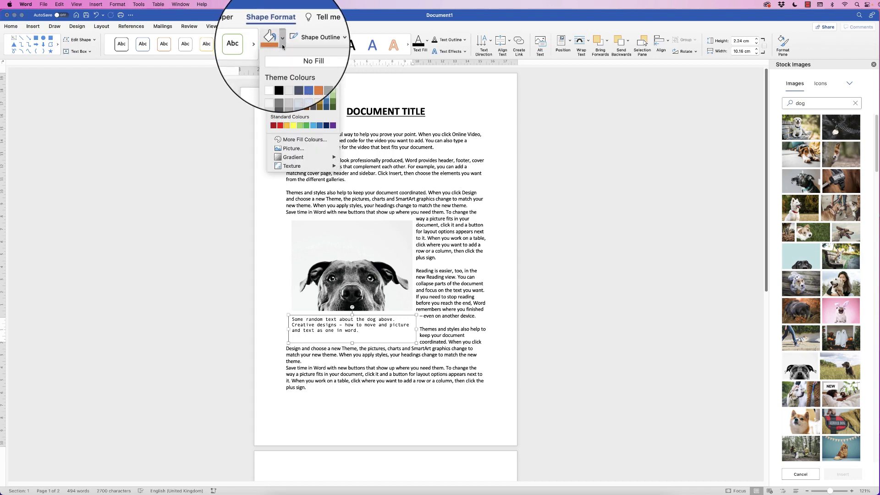
pyautogui.click(280, 56)
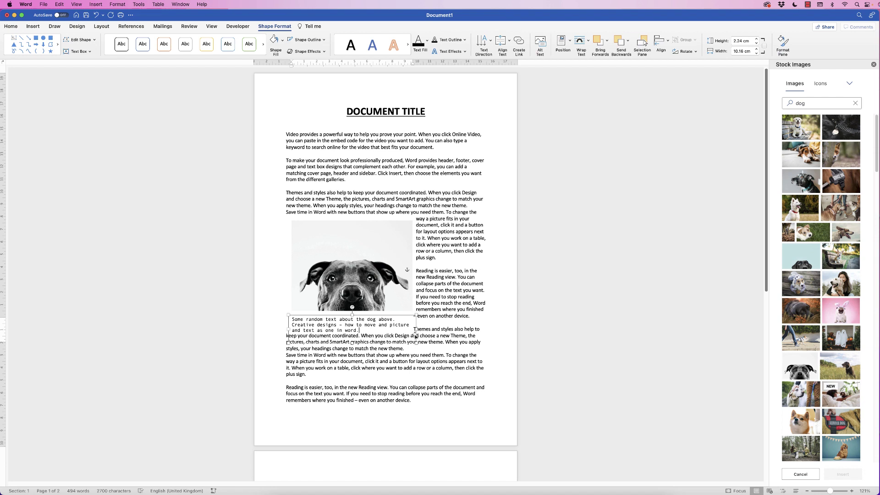
# Regroup the dog photo with its transparent caption box and shift the group slightly left
pyautogui.click(376, 268)
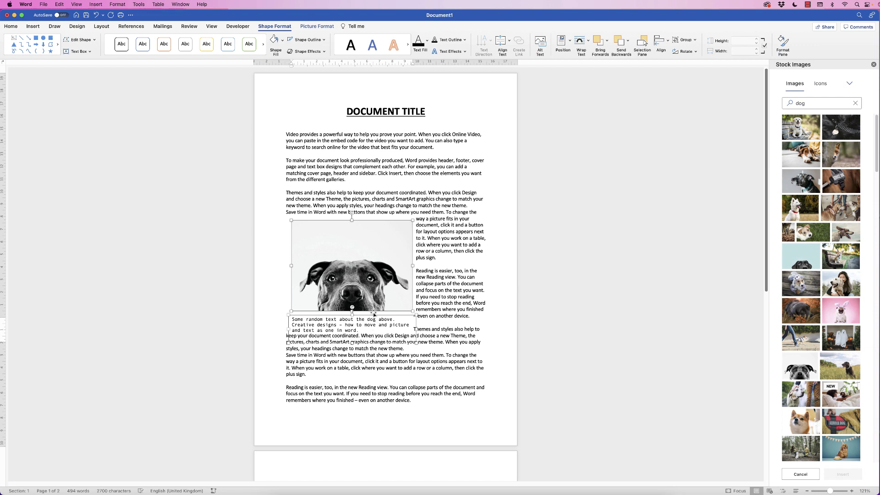
pyautogui.click(687, 40)
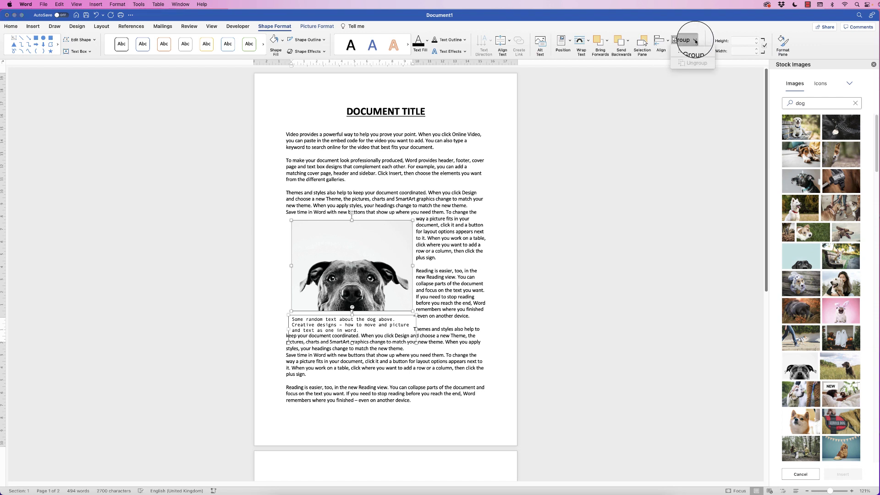
pyautogui.click(693, 49)
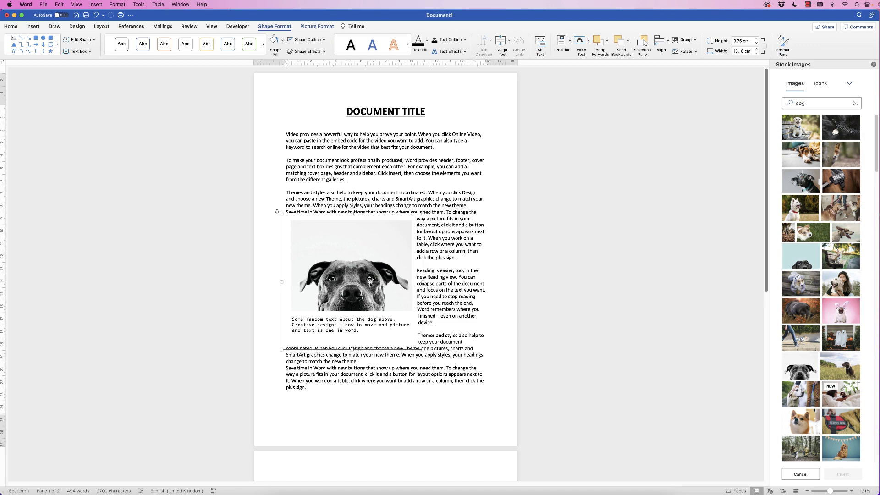
pyautogui.moveTo(373, 282); pyautogui.dragTo(368, 282)
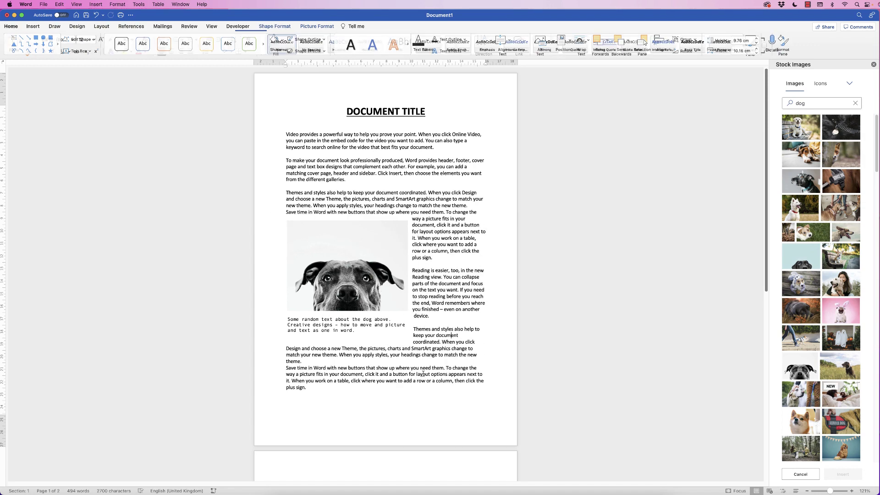
pyautogui.click(351, 357)
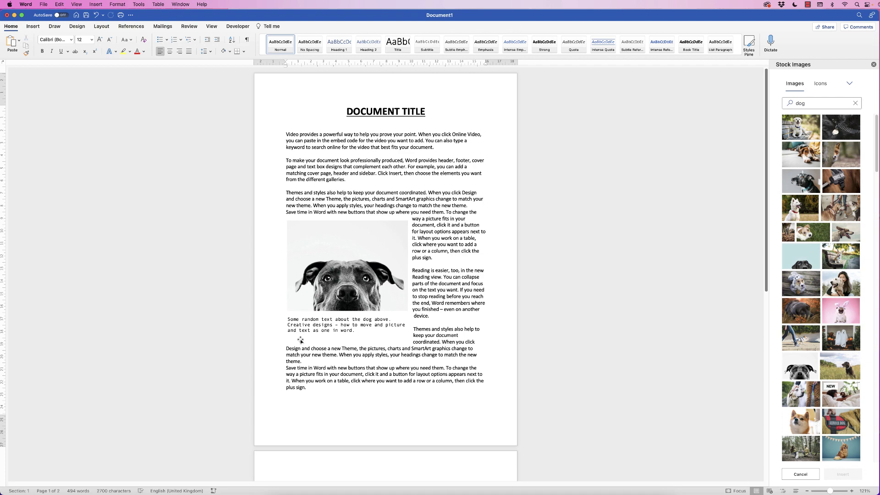
# Ungroup the dog photo and its caption text box
pyautogui.click(358, 306)
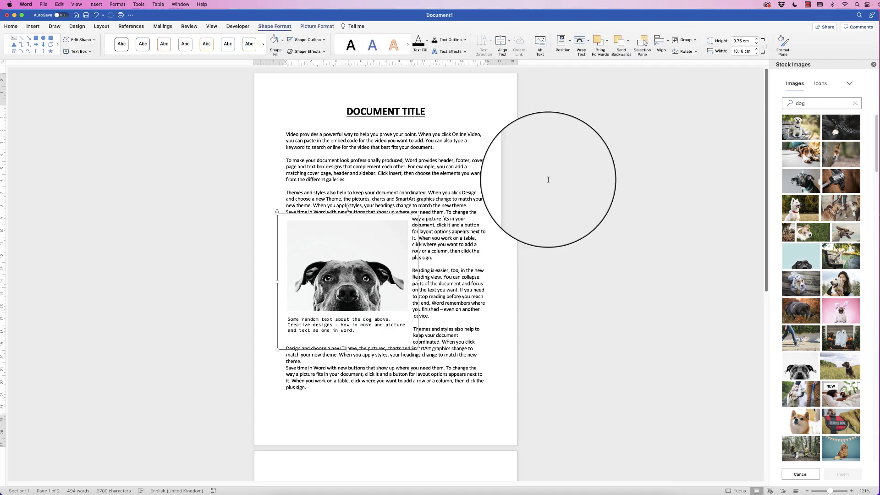
pyautogui.click(686, 40)
pyautogui.click(691, 64)
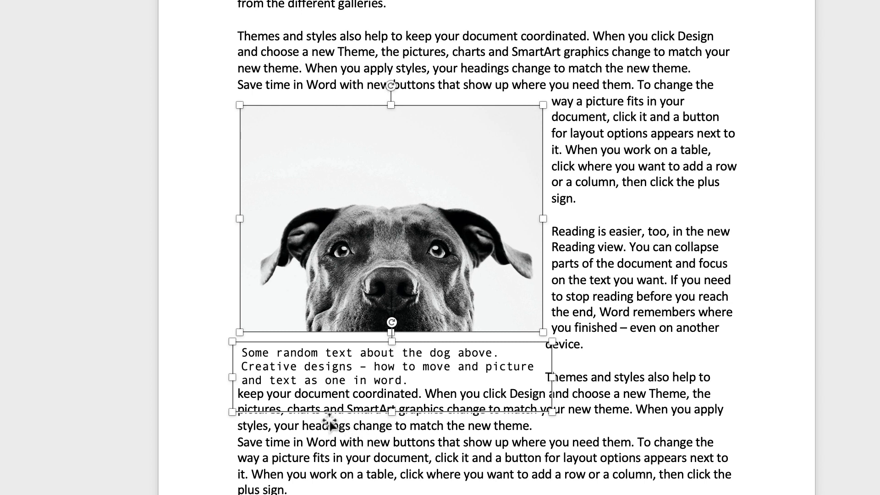
# Shorten the caption box to 1.68 cm tall to fit its three lines
pyautogui.click(202, 368)
pyautogui.click(359, 379)
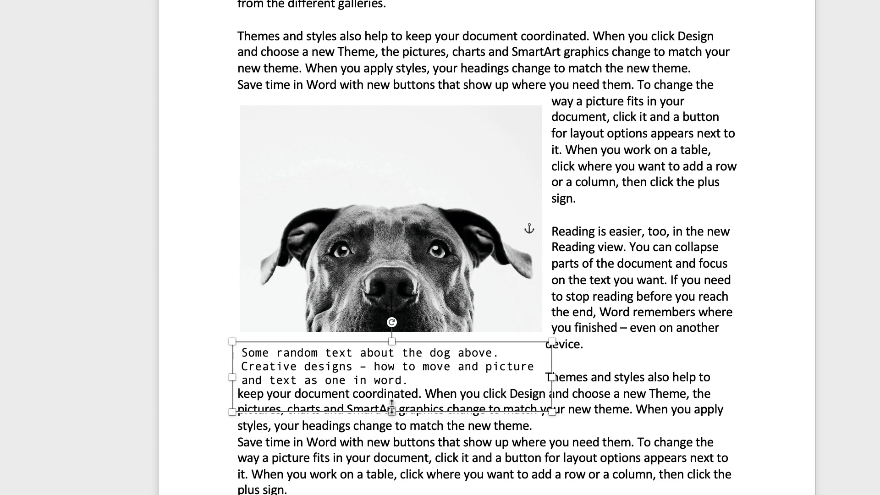
pyautogui.moveTo(392, 407)
pyautogui.mouseDown()
pyautogui.moveTo(393, 386)
pyautogui.moveTo(392, 395)
pyautogui.mouseUp()
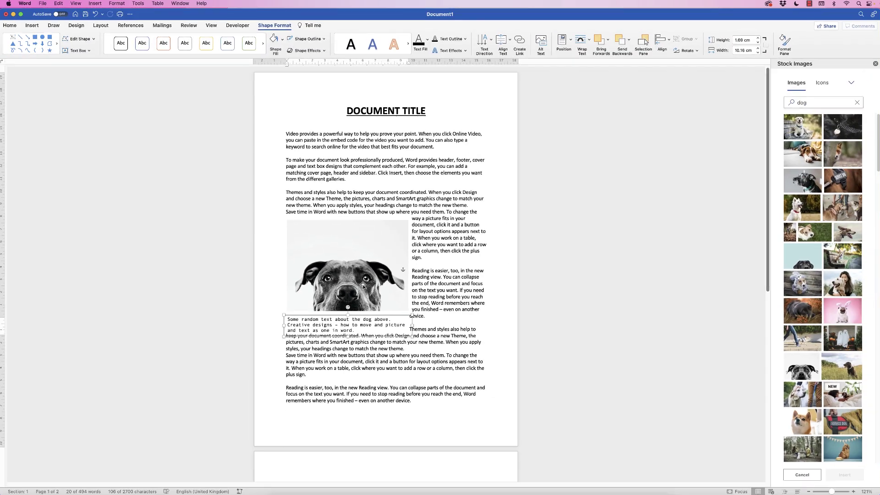
pyautogui.click(363, 284)
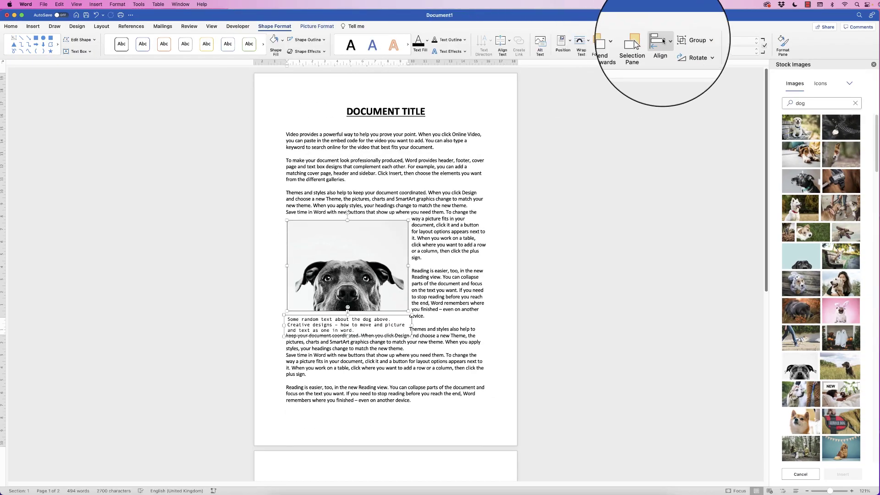
# Group the dog photo and shortened caption into one 9.22 × 10.16 cm object
pyautogui.click(683, 39)
pyautogui.click(692, 52)
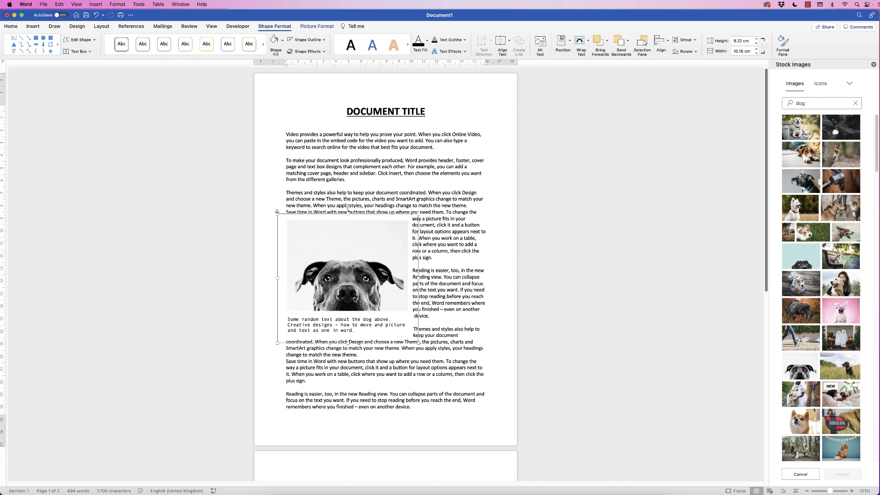
# Set the group's text-wrap distance to 1 cm on top, bottom, left and right
pyautogui.click(588, 40)
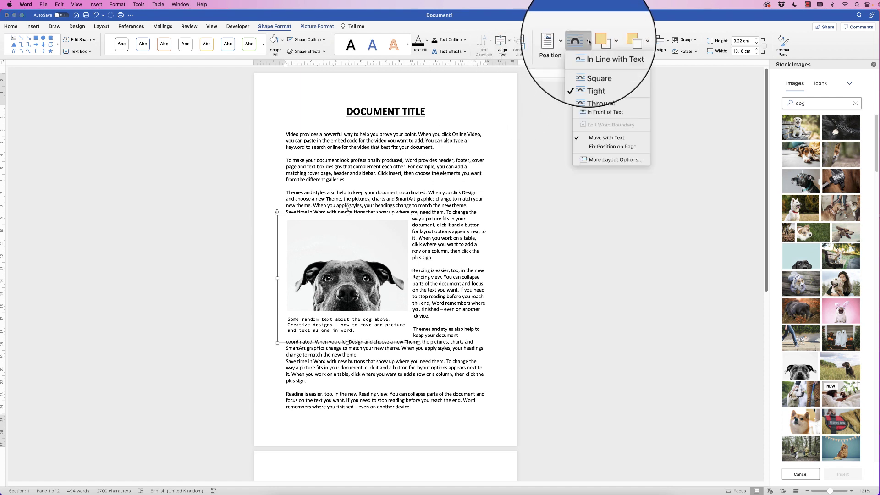
pyautogui.click(592, 169)
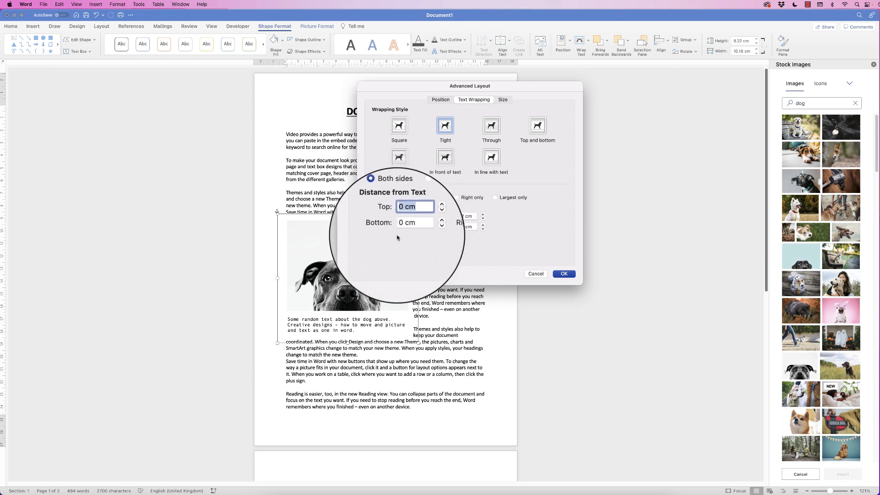
pyautogui.write('1')
pyautogui.press('Tab')
pyautogui.write('1')
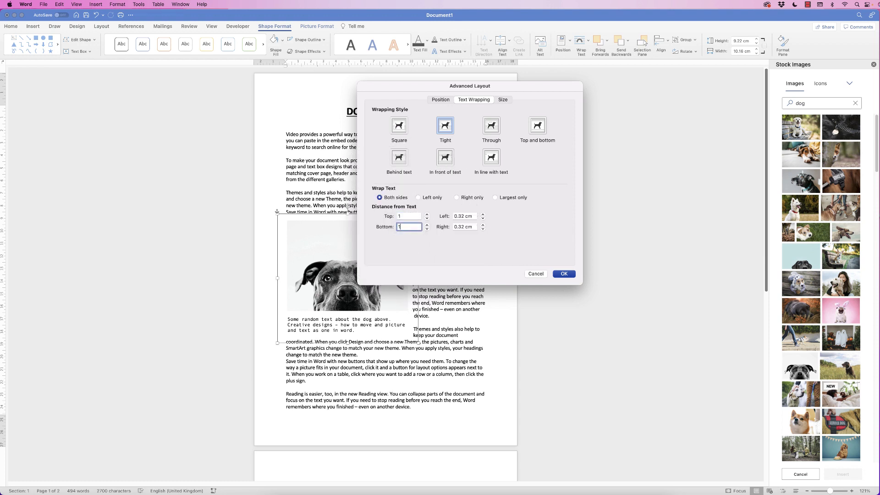
pyautogui.press('Tab')
pyautogui.write('1')
pyautogui.press('Tab')
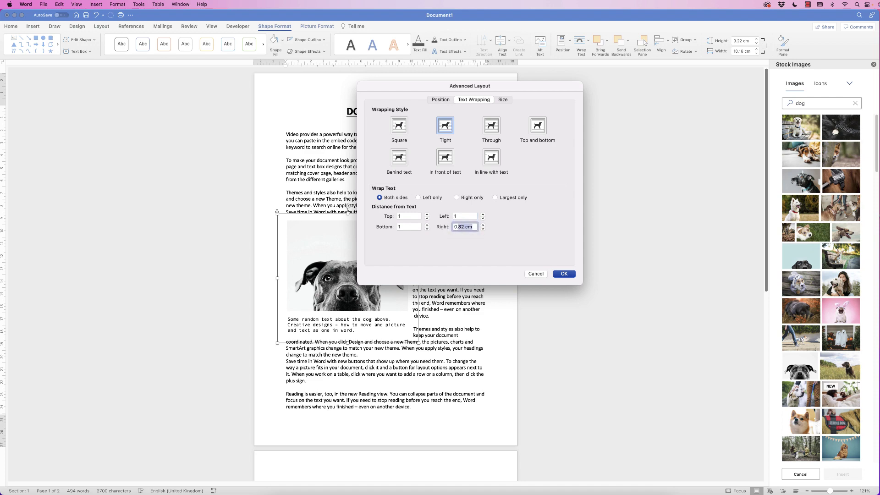
pyautogui.write('1')
pyautogui.press('Return')
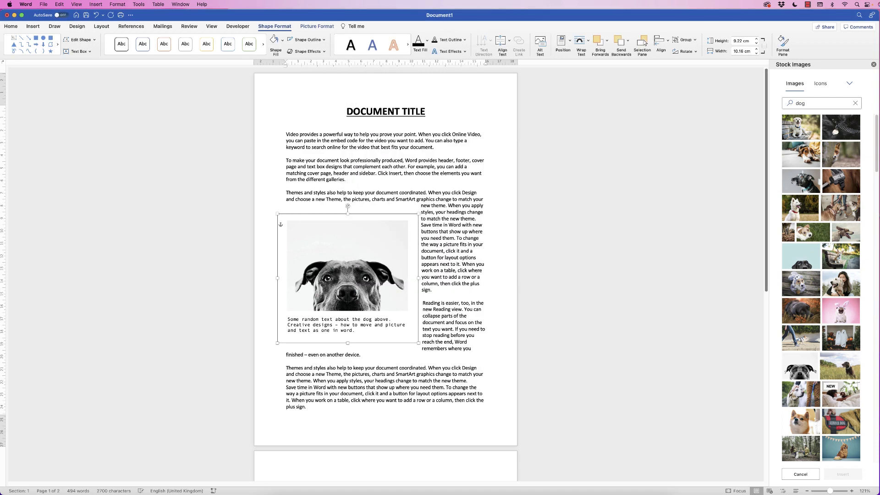
# Move the photo group to the top right beside the opening paragraphs, undoing an accidental resize
pyautogui.press('Escape')
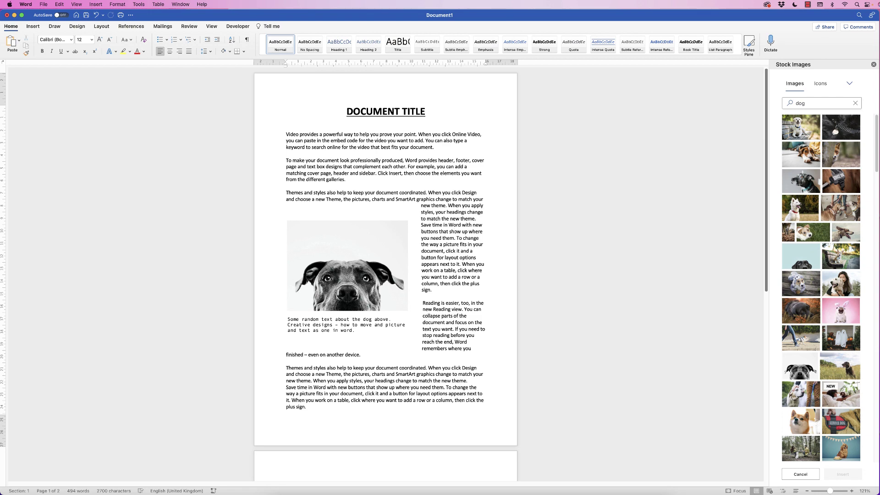
pyautogui.click(347, 266)
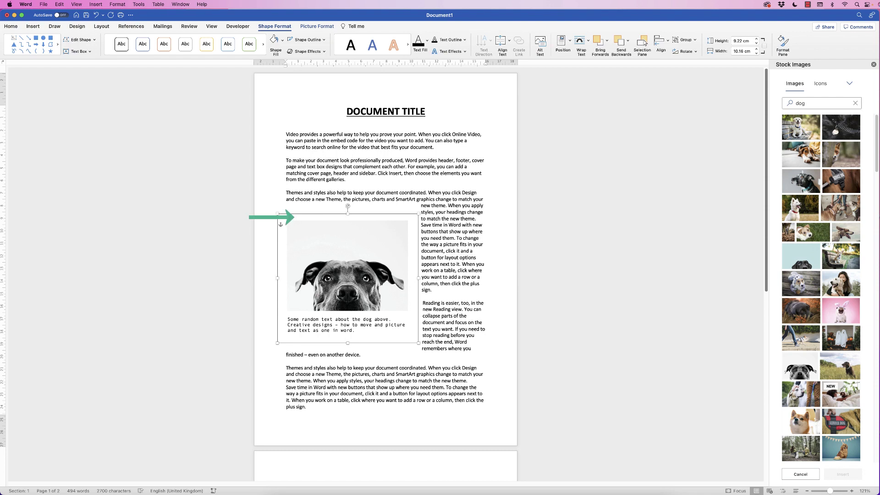
pyautogui.moveTo(356, 259); pyautogui.dragTo(432, 213)
pyautogui.press('Escape')
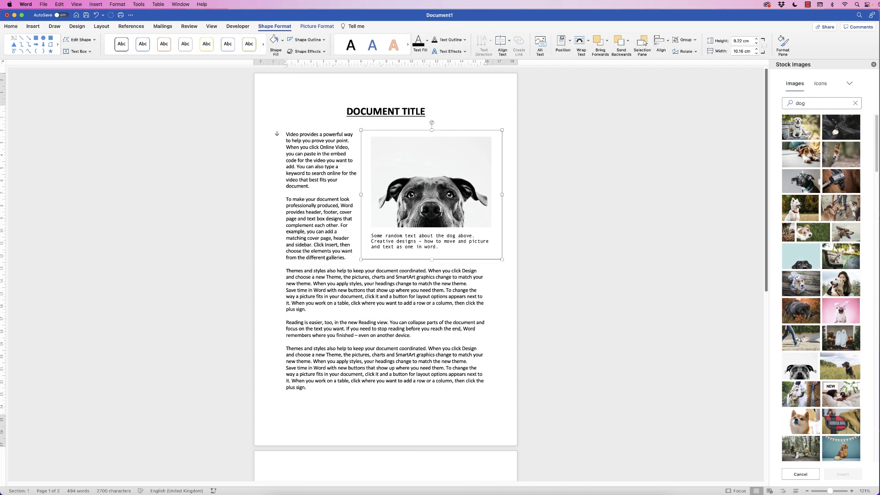
pyautogui.moveTo(503, 131); pyautogui.dragTo(455, 158)
pyautogui.press('super+z')
pyautogui.press('super+z')
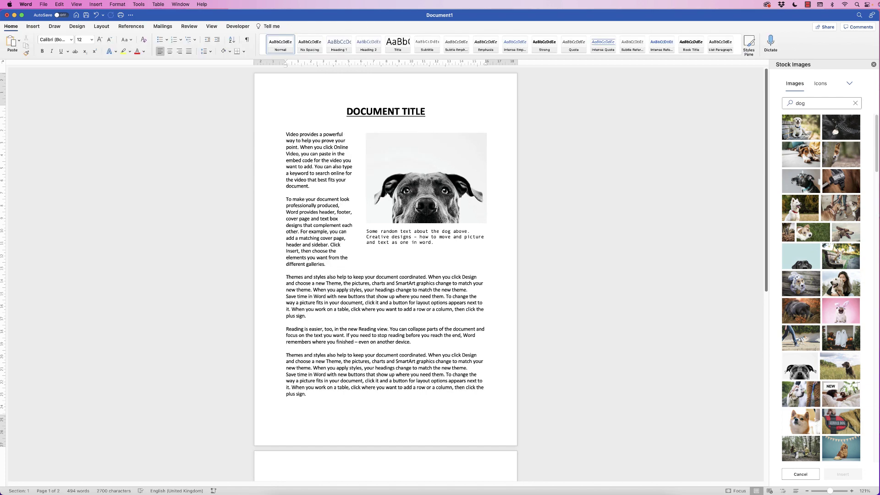